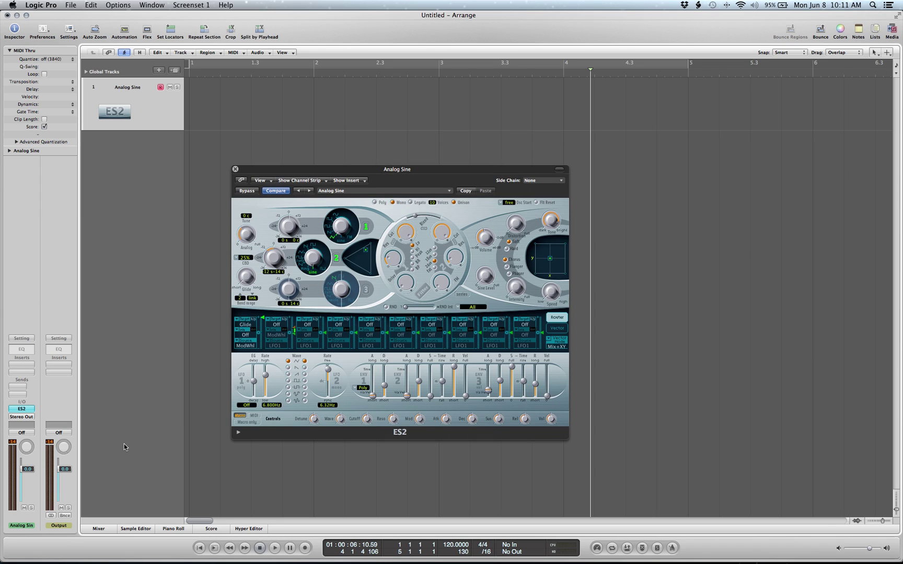
# Reposition the ES2 synth window slightly within the Arrange area
pyautogui.hscroll(1, 124, 449)
pyautogui.press('ctrl+super+Escape')
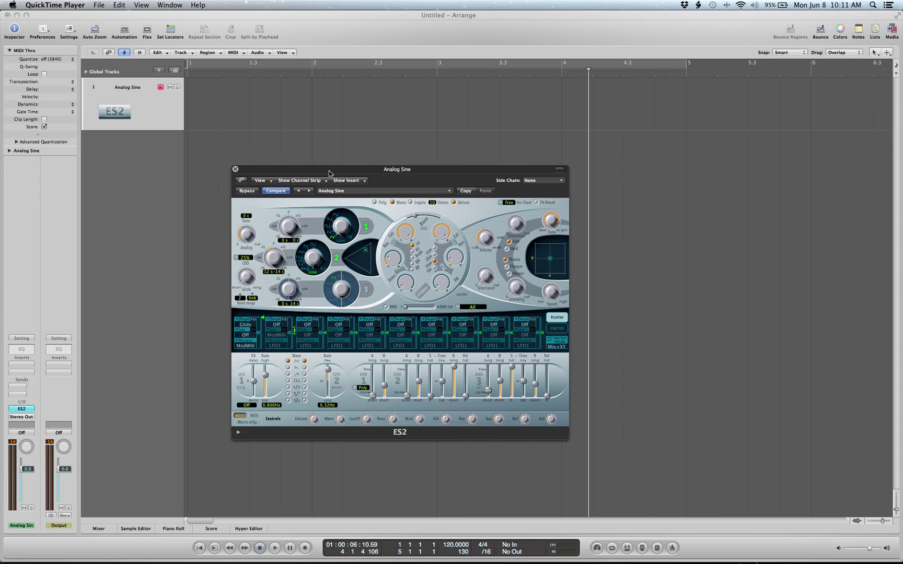
pyautogui.moveTo(331, 169); pyautogui.dragTo(288, 162)
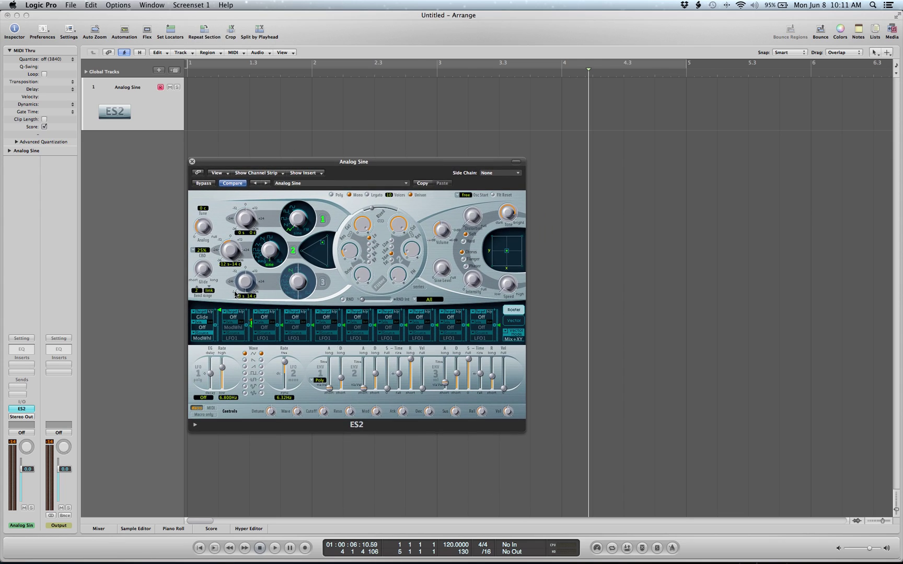
# Try pitch bend ranges of 12 and 24 on the ES2
pyautogui.doubleClick(197, 292)
pyautogui.write('12')
pyautogui.press('Return')
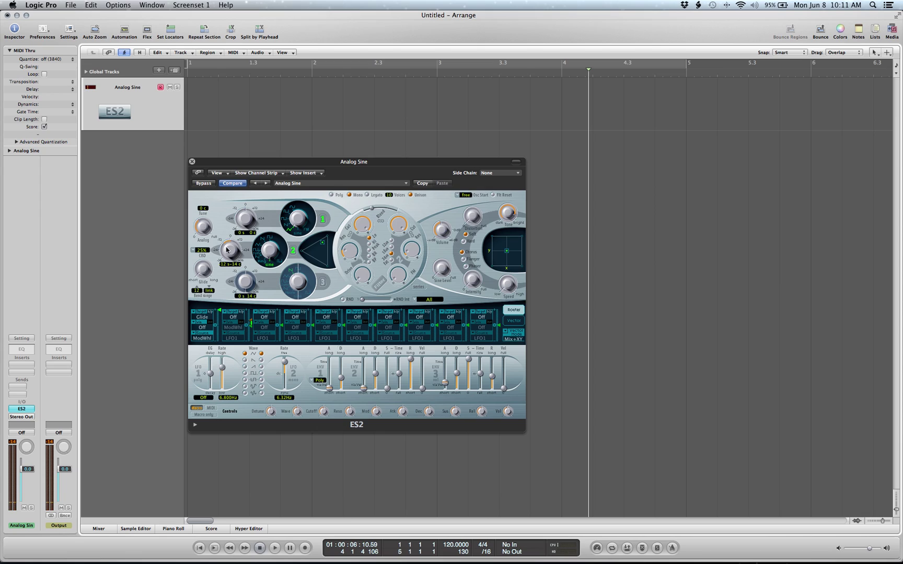
pyautogui.doubleClick(197, 291)
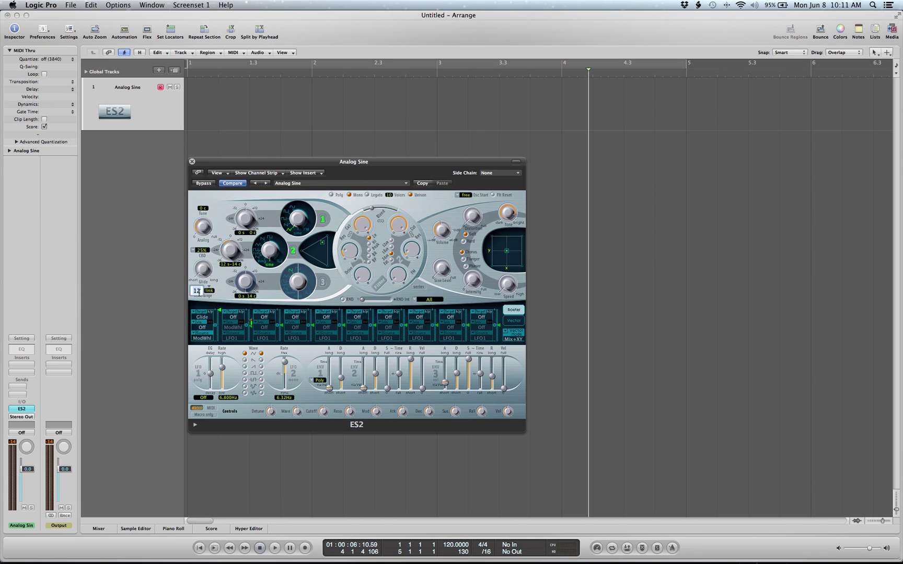
pyautogui.write('24')
pyautogui.press('Return')
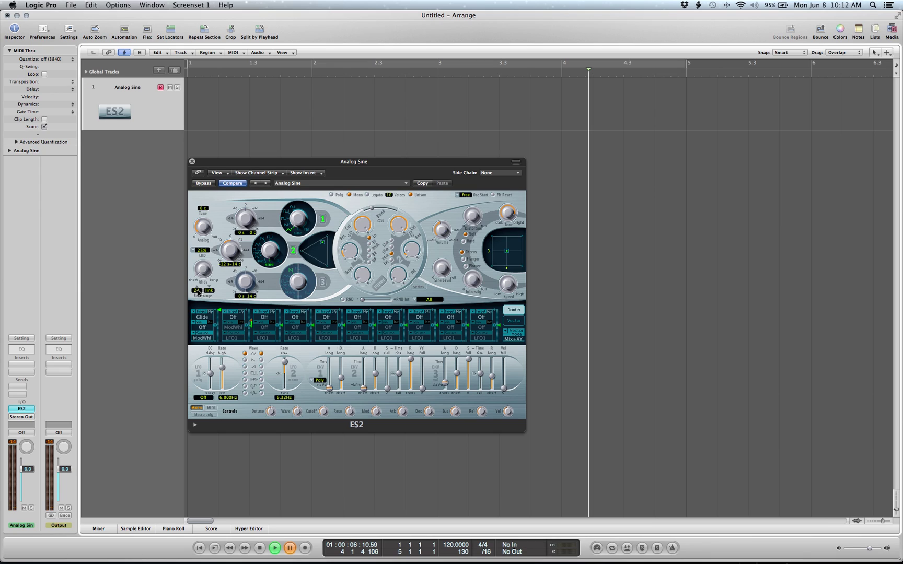
# Set the ES2 pitch bend range to 7
pyautogui.click(198, 293)
pyautogui.doubleClick(198, 291)
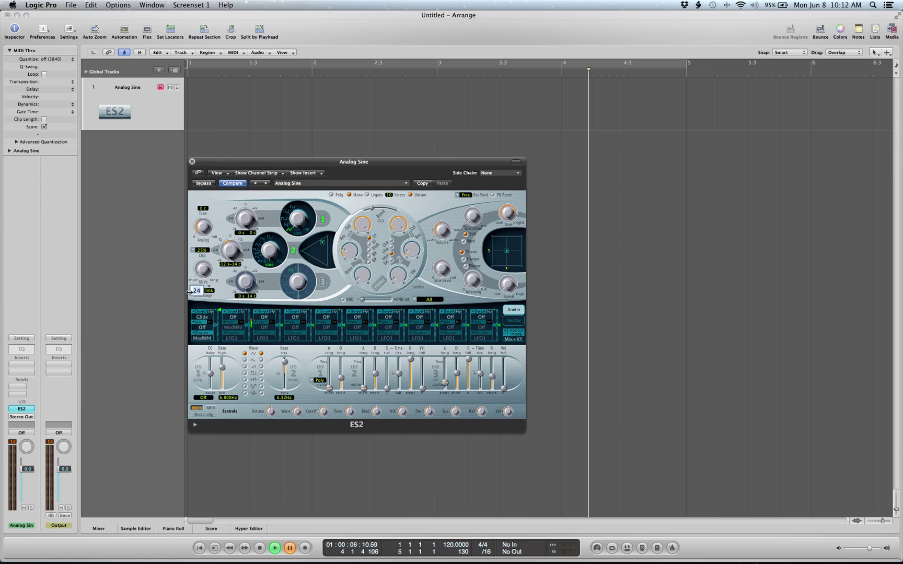
pyautogui.write('7')
pyautogui.press('Return')
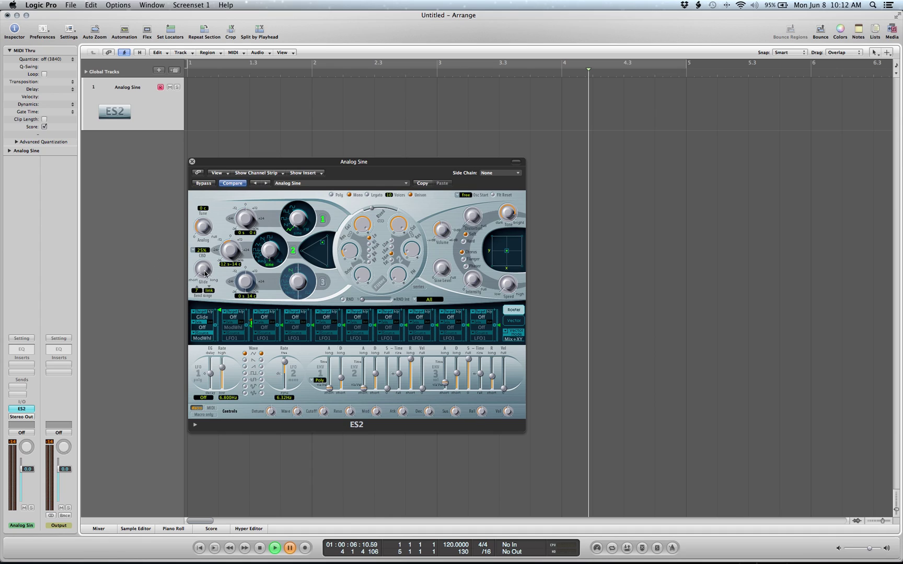
# Try longer Glide times up to 2000 ms on the ES2 and return Glide to its shortest setting
pyautogui.moveTo(205, 271); pyautogui.dragTo(198, 245)
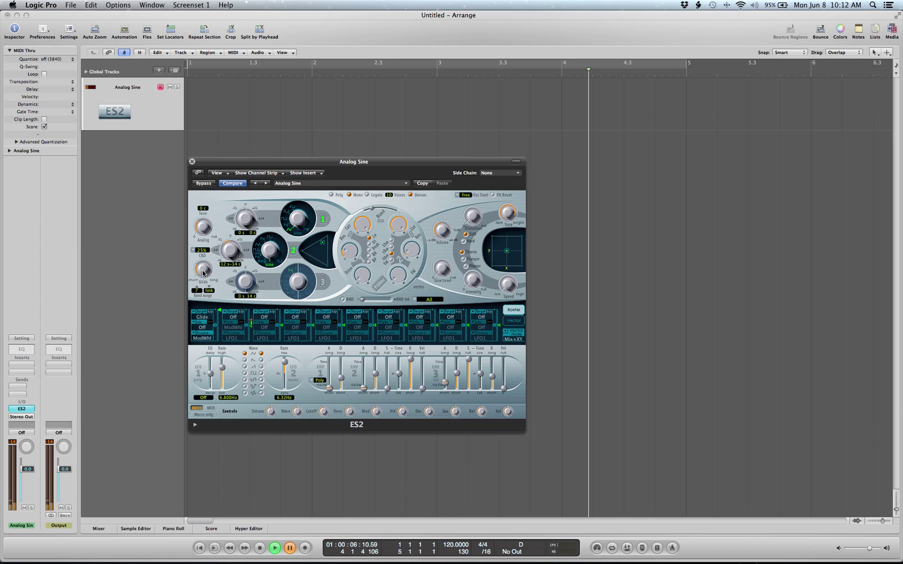
pyautogui.moveTo(203, 285); pyautogui.dragTo(206, 233)
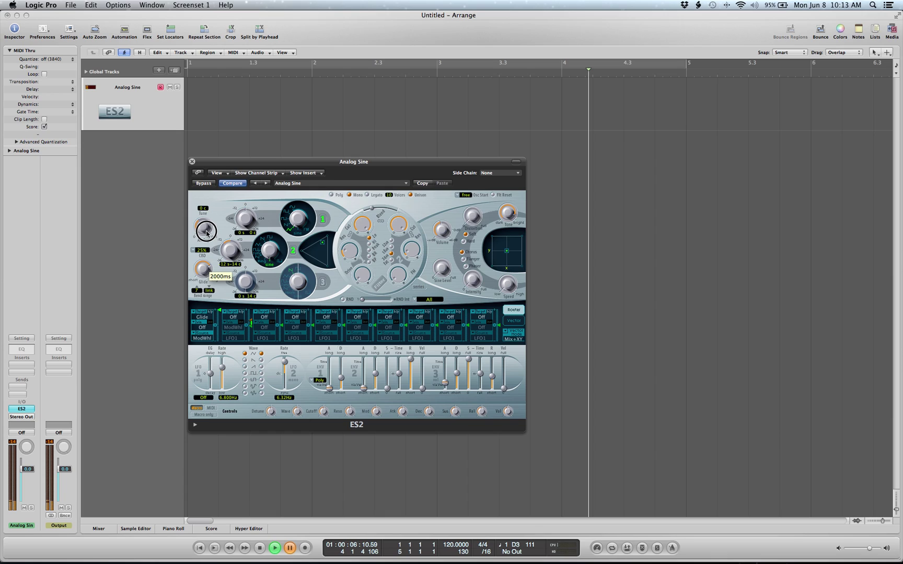
pyautogui.moveTo(206, 231); pyautogui.dragTo(208, 276)
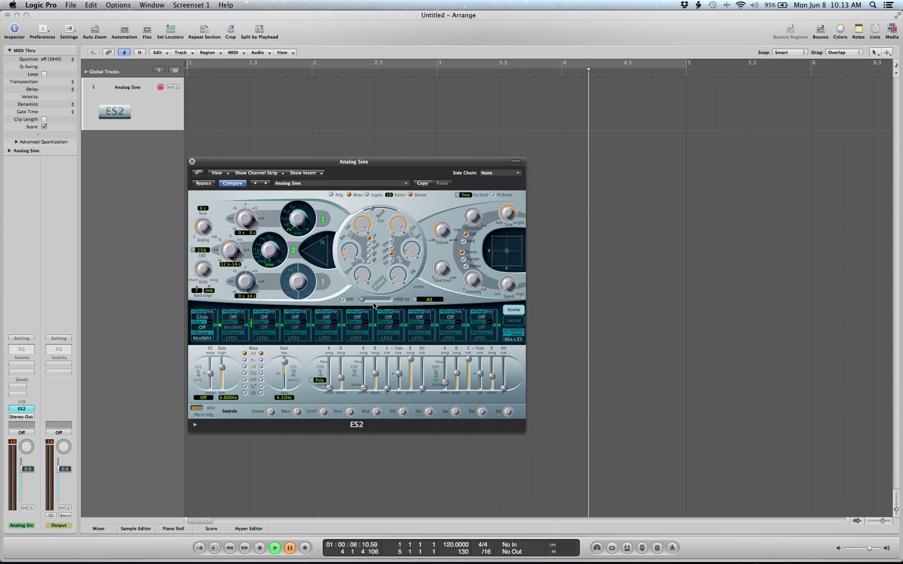
# Assign ModWhl as the via source and Glide as the target of the first modulation router slot
pyautogui.click(196, 334)
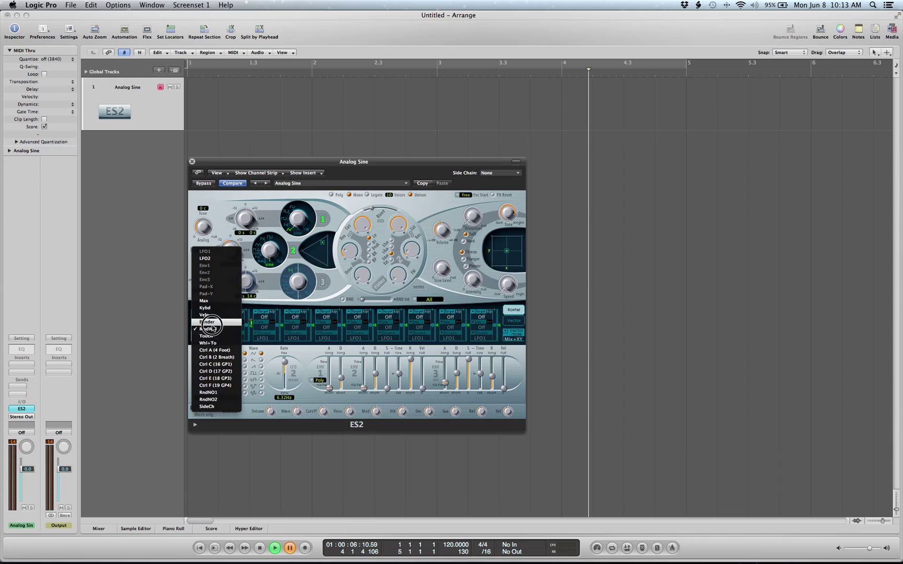
pyautogui.click(213, 329)
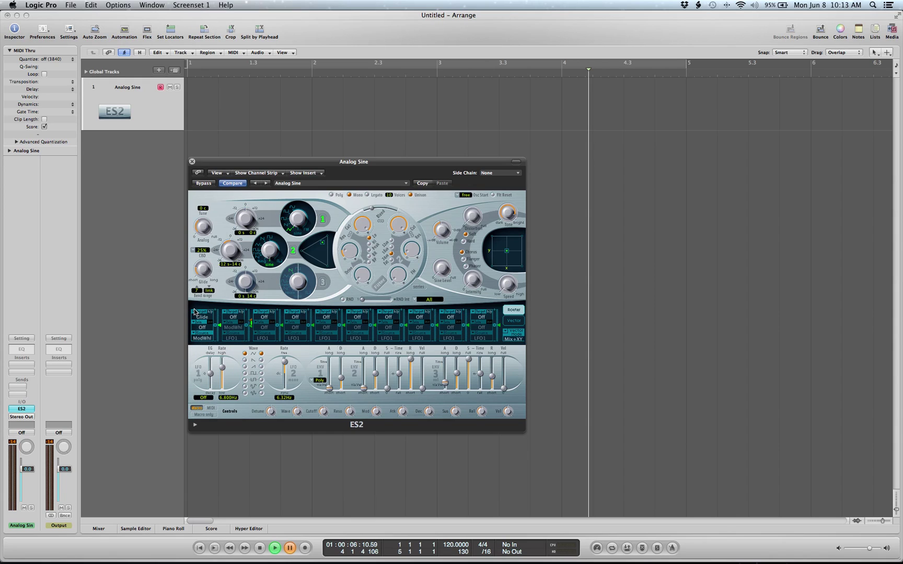
pyautogui.click(193, 312)
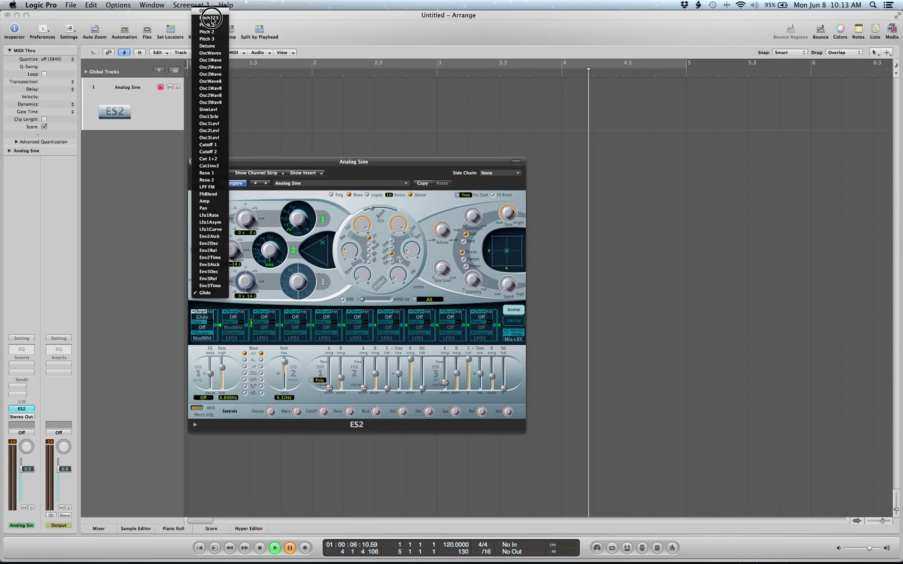
pyautogui.click(211, 293)
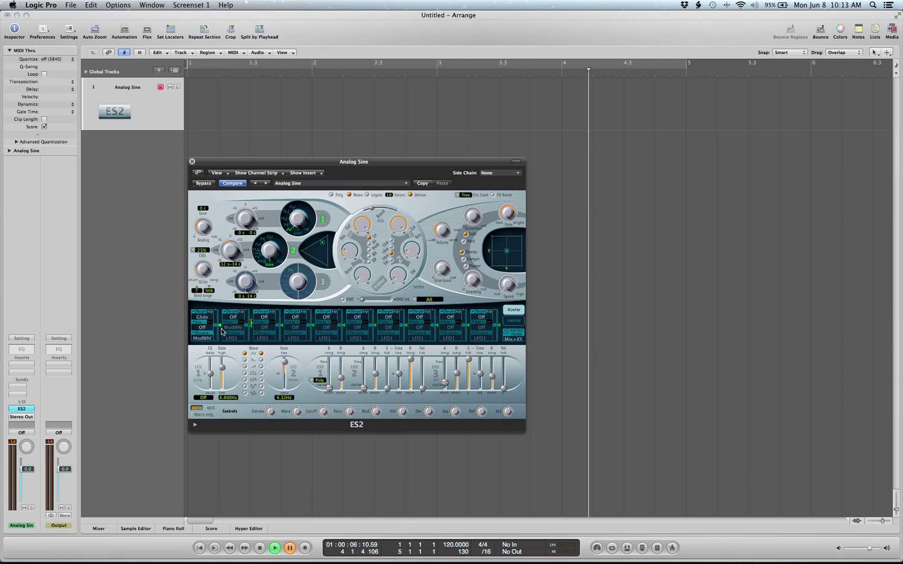
# Try the first router slot's Glide modulation amount at its highest setting and lower it to the minimum
pyautogui.click(222, 329)
pyautogui.moveTo(222, 329); pyautogui.dragTo(223, 305)
pyautogui.click(220, 316)
pyautogui.click(204, 277)
pyautogui.click(222, 313)
pyautogui.moveTo(221, 312); pyautogui.dragTo(222, 355)
pyautogui.moveTo(220, 313); pyautogui.dragTo(218, 355)
# Adjust the Glide time to a short setting and raise the first slot's modulation amount to its maximum
pyautogui.moveTo(200, 264); pyautogui.dragTo(205, 250)
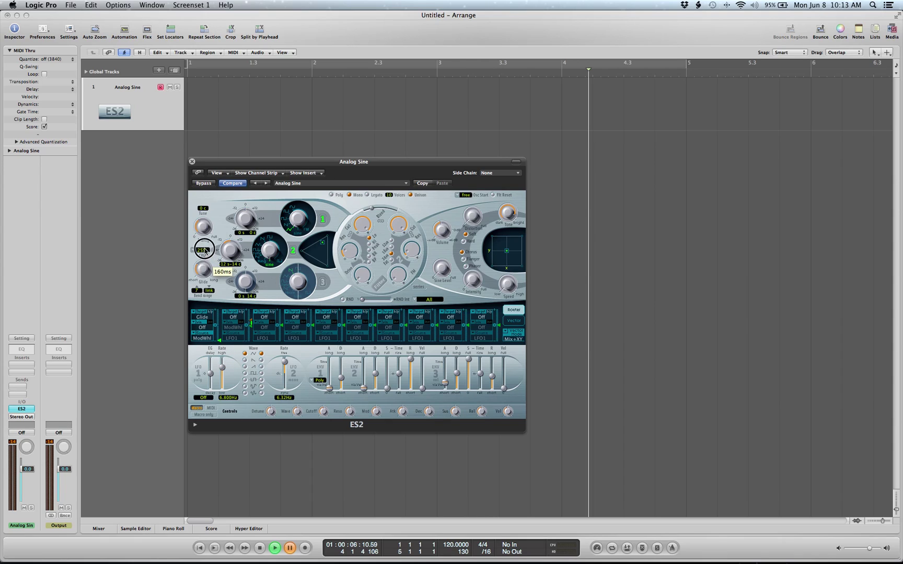
pyautogui.moveTo(219, 340); pyautogui.dragTo(220, 295)
pyautogui.moveTo(202, 270); pyautogui.dragTo(201, 279)
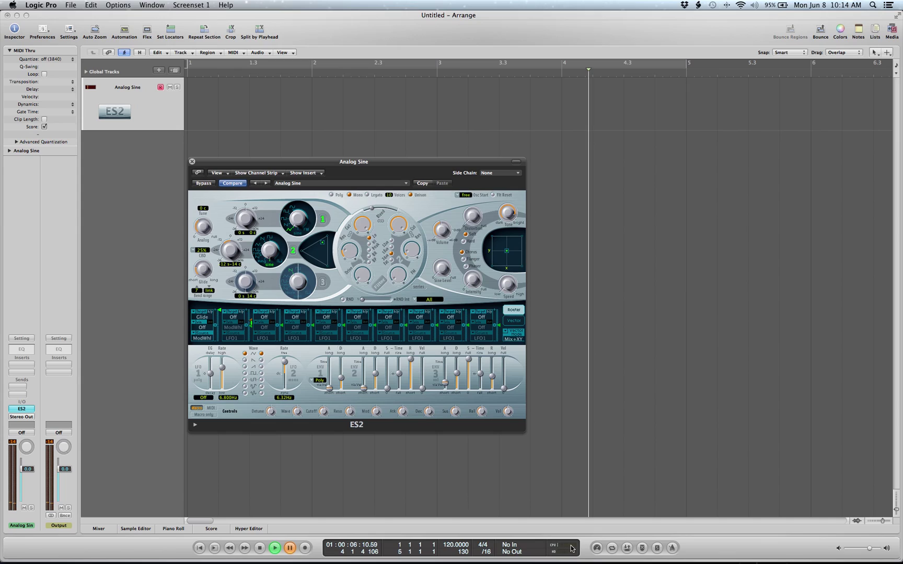
# Record a MIDI performance with modulation wheel moves on the Analog Sine track, starting from the project's beginning
pyautogui.press('space')
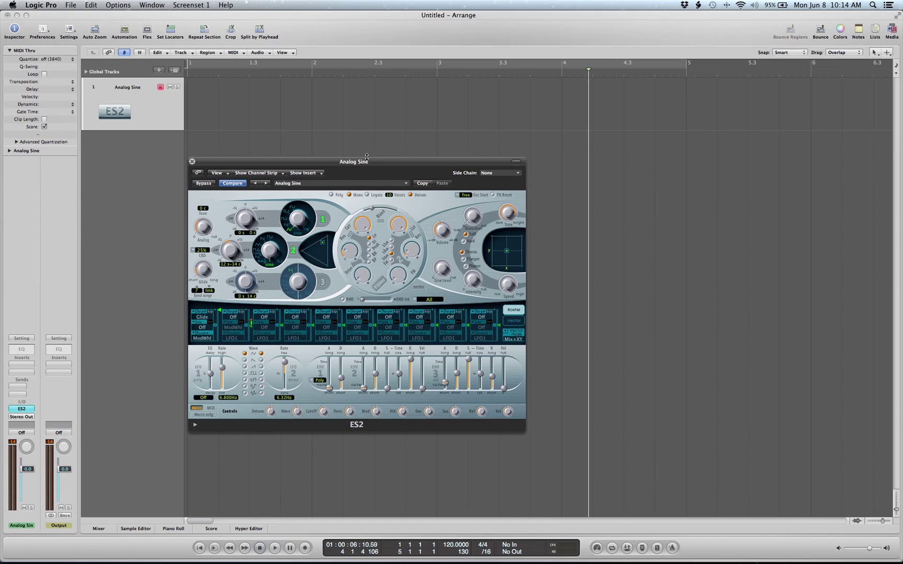
pyautogui.click(285, 105)
pyautogui.press('Return')
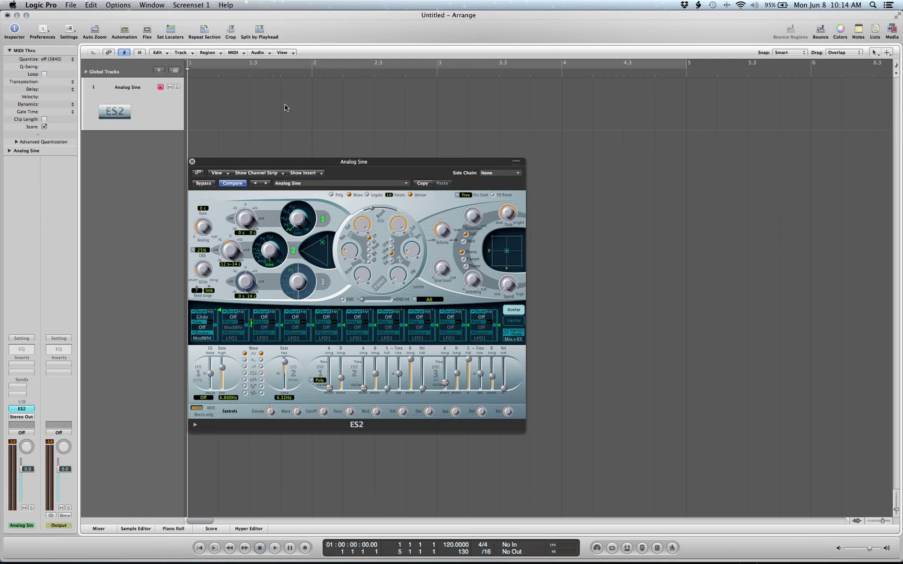
pyautogui.press('r')
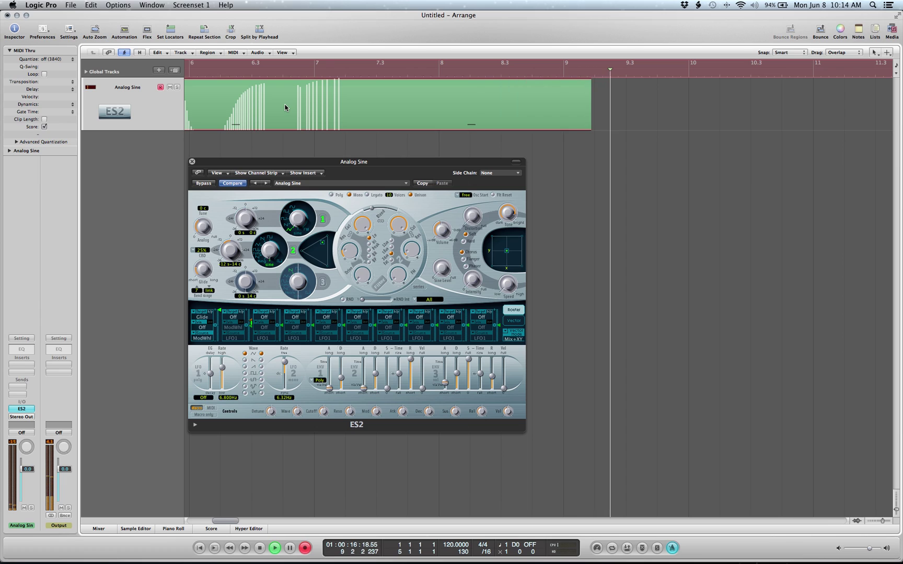
pyautogui.press('space')
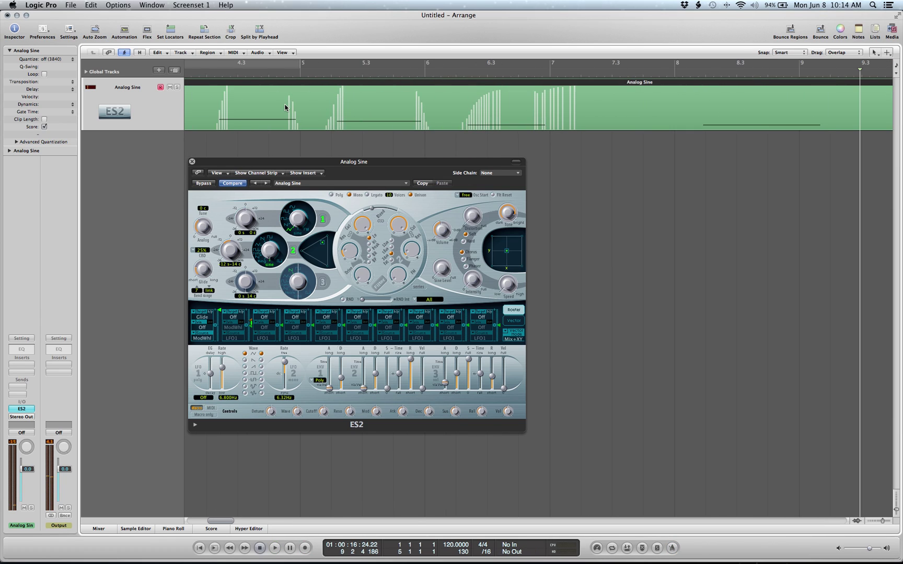
# Open the recorded Analog Sine region in the Hyper Editor and move the ES2 window aside
pyautogui.hscroll(-5, 285, 107)
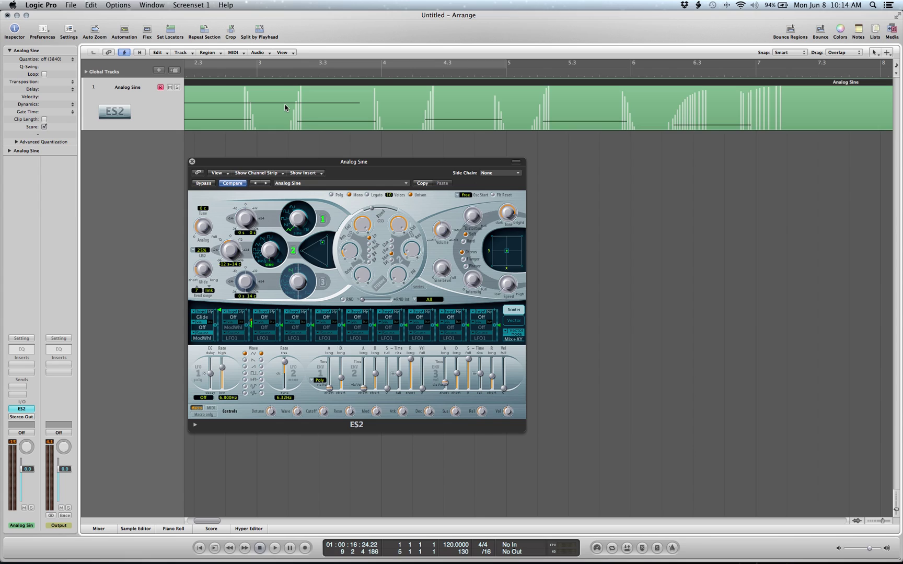
pyautogui.hotkey('ctrl', 'Left')
pyautogui.hotkey('ctrl', 'Left')
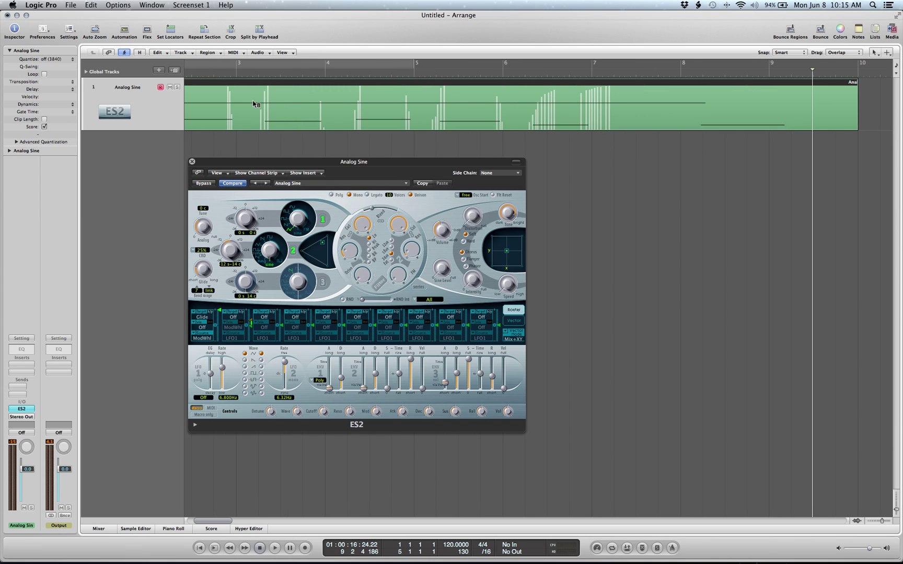
pyautogui.rightClick(254, 104)
pyautogui.click(221, 99)
pyautogui.click(152, 5)
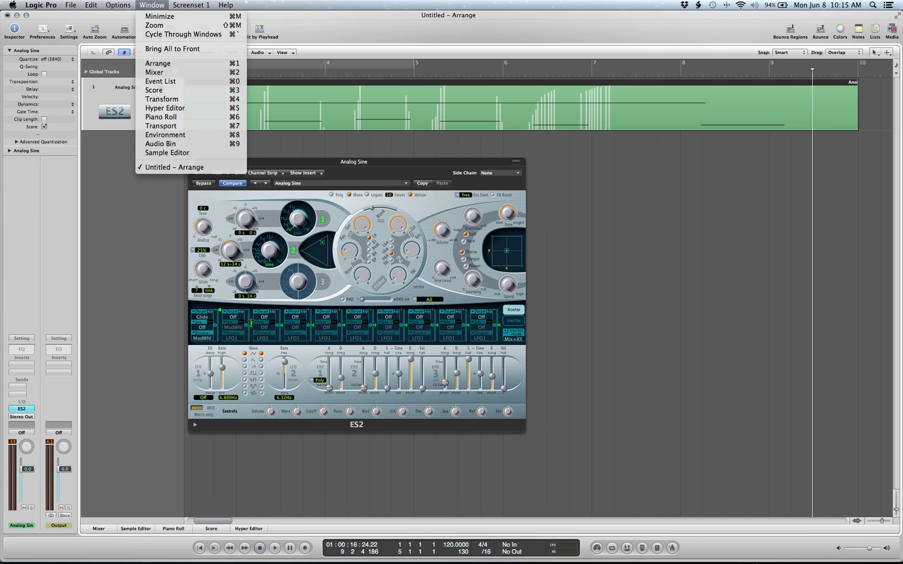
pyautogui.click(176, 108)
pyautogui.moveTo(214, 164); pyautogui.dragTo(500, 118)
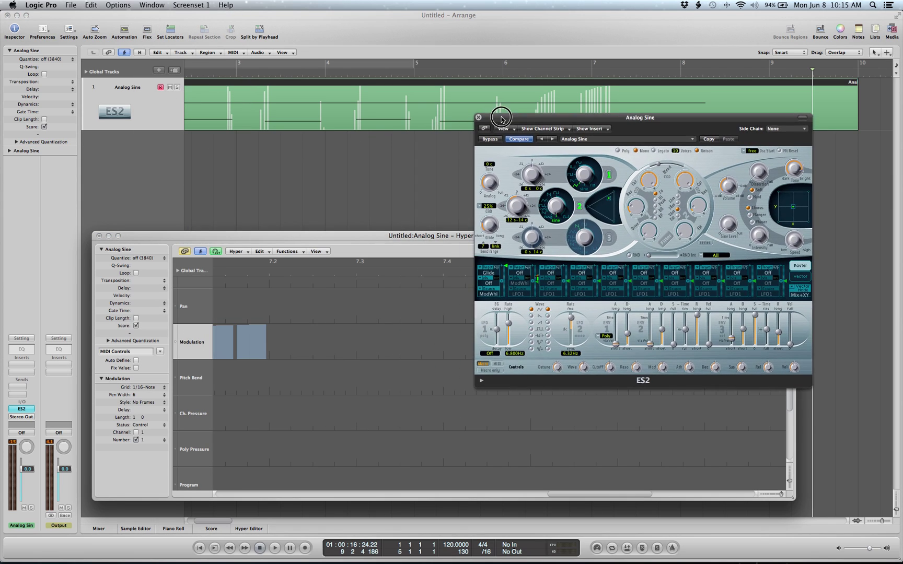
# Start playback of the recorded region from the project start and close the ES2 window
pyautogui.hscroll(-3, 237, 344)
pyautogui.hscroll(-5, 237, 346)
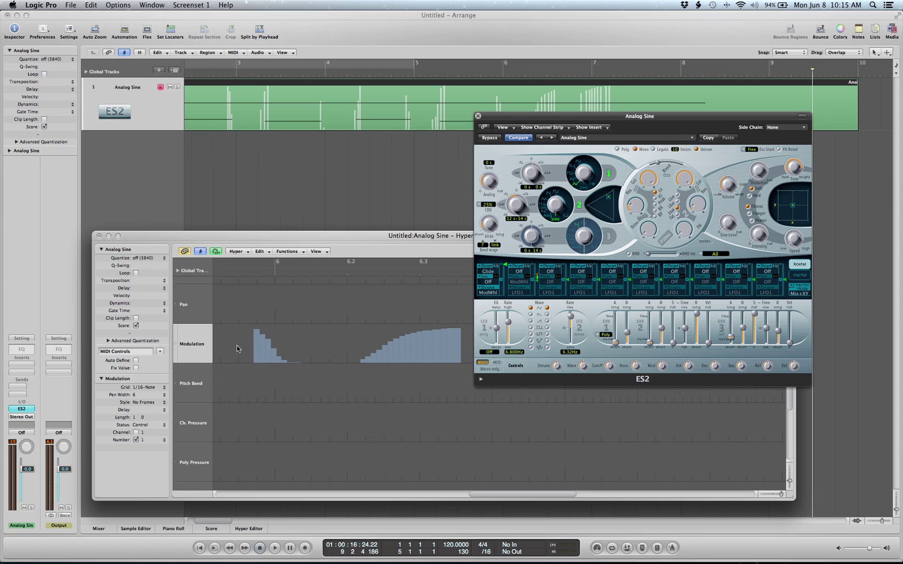
pyautogui.hscroll(-3, 237, 346)
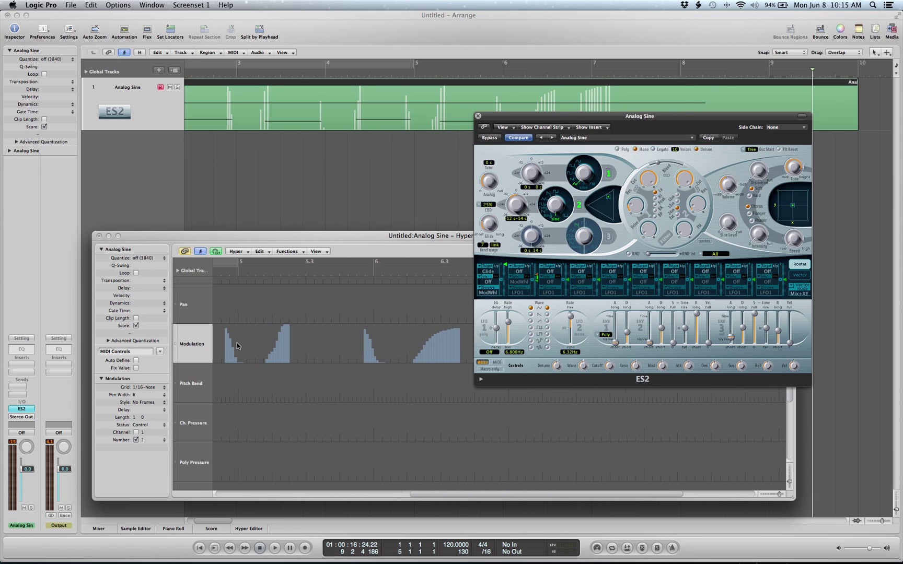
pyautogui.press('Return')
pyautogui.press('space')
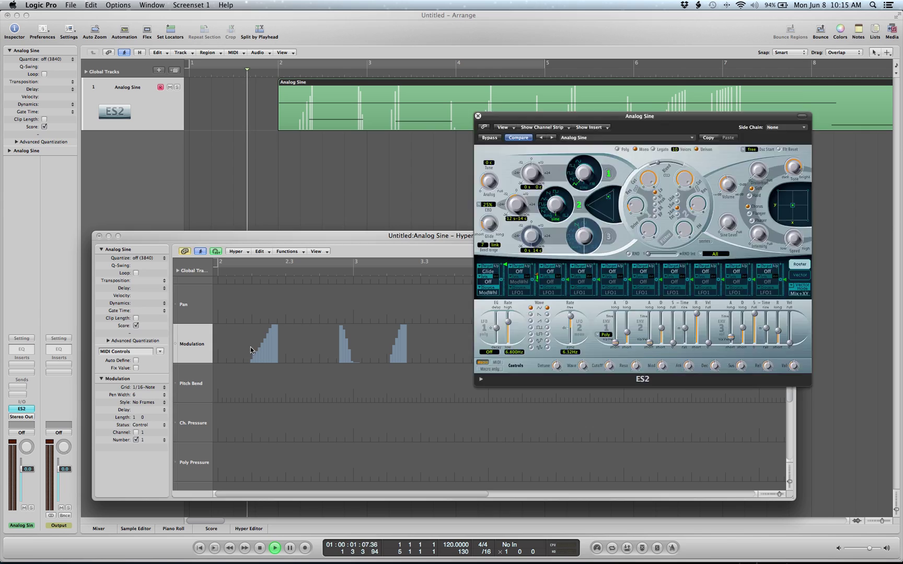
pyautogui.press('super+w')
# Draw extra Modulation events with the Pencil tool just before bars 4 and 5 and around bar 6, and stop playback
pyautogui.press('Escape')
pyautogui.click(289, 356)
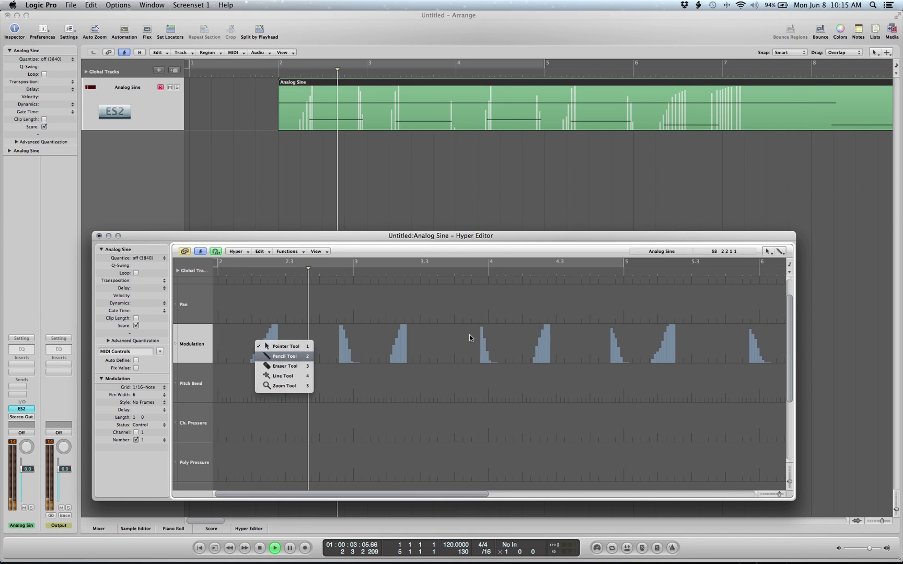
pyautogui.moveTo(465, 348); pyautogui.dragTo(481, 330)
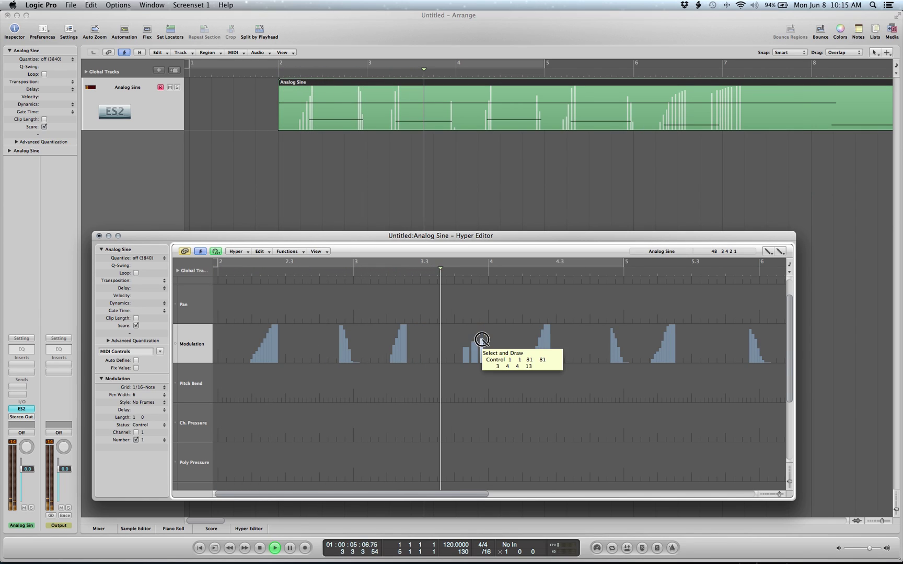
pyautogui.moveTo(603, 347); pyautogui.dragTo(620, 347)
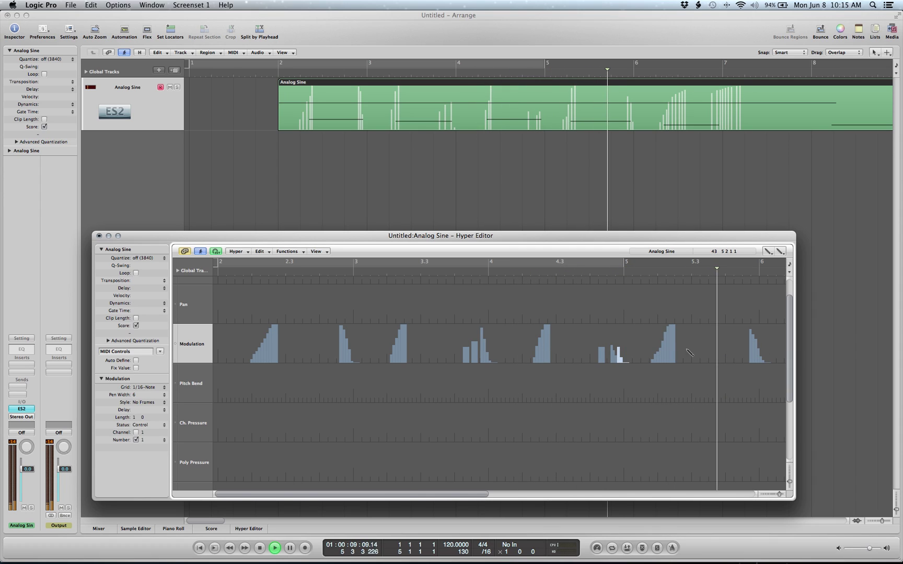
pyautogui.moveTo(342, 357)
pyautogui.mouseDown()
pyautogui.moveTo(374, 310)
pyautogui.moveTo(337, 330)
pyautogui.moveTo(368, 309)
pyautogui.mouseUp()
pyautogui.press('space')
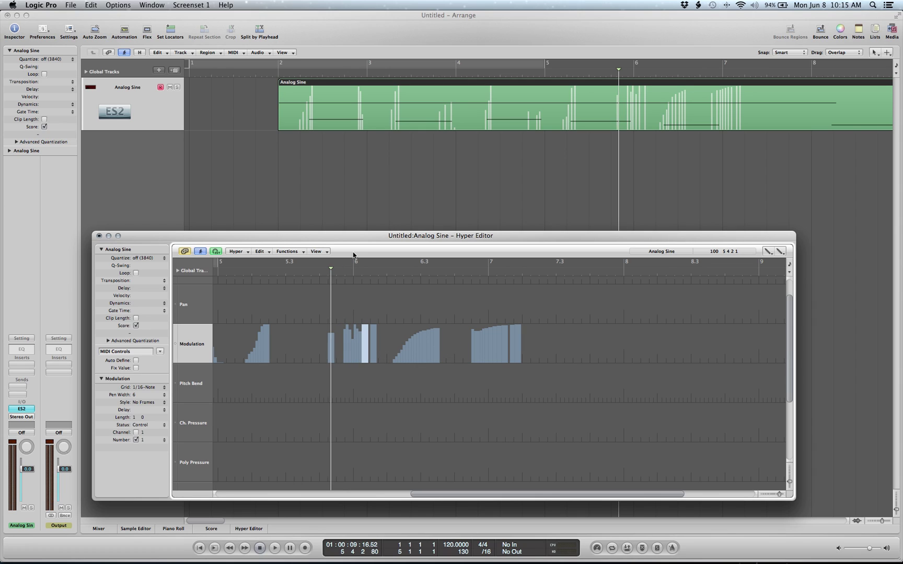
# Play back the redrawn modulation between bars 5 and 7 and close the Hyper Editor
pyautogui.press('space')
pyautogui.doubleClick(297, 275)
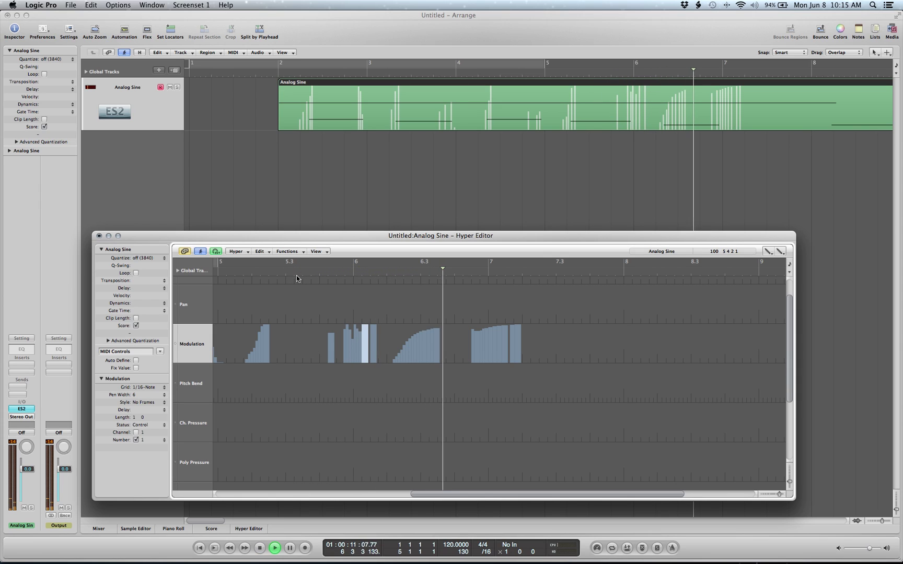
pyautogui.hscroll(-5, 296, 275)
pyautogui.press('space')
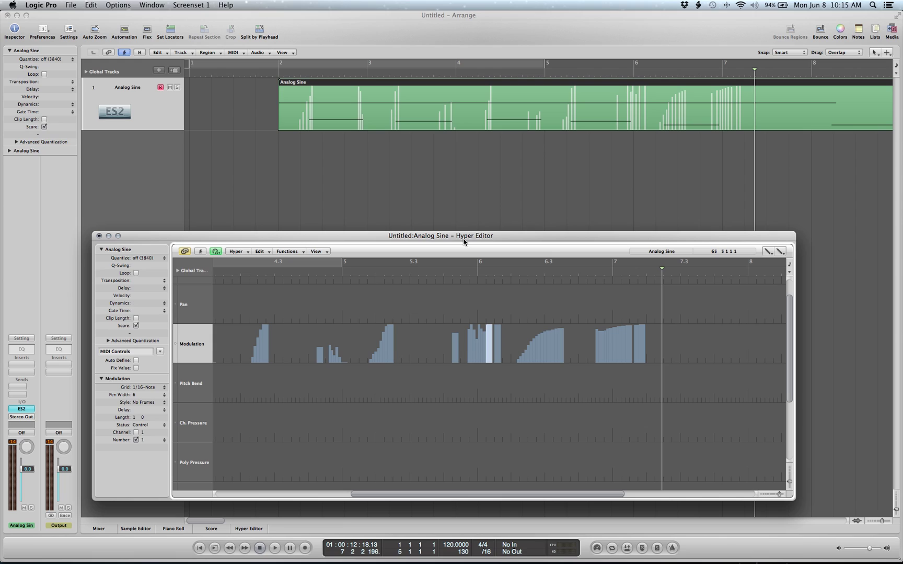
pyautogui.press('super+w')
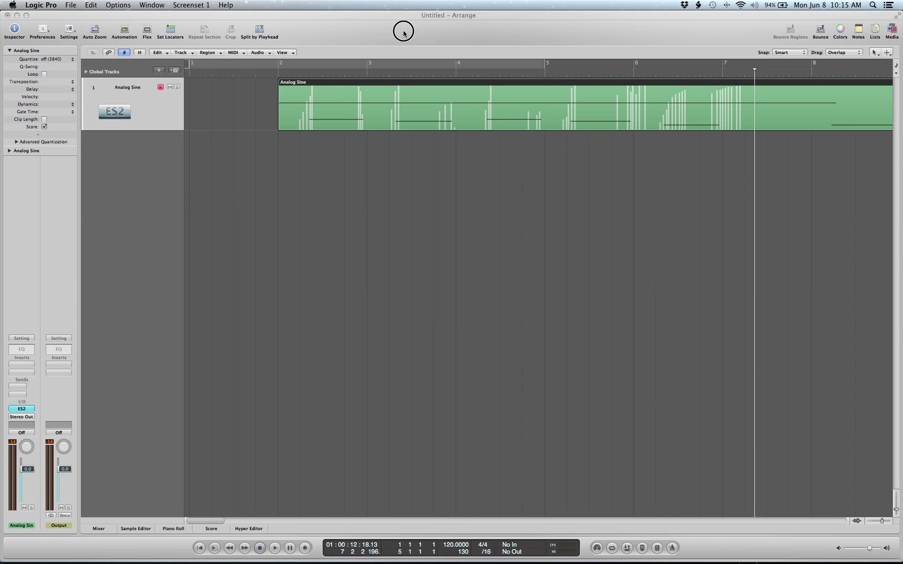